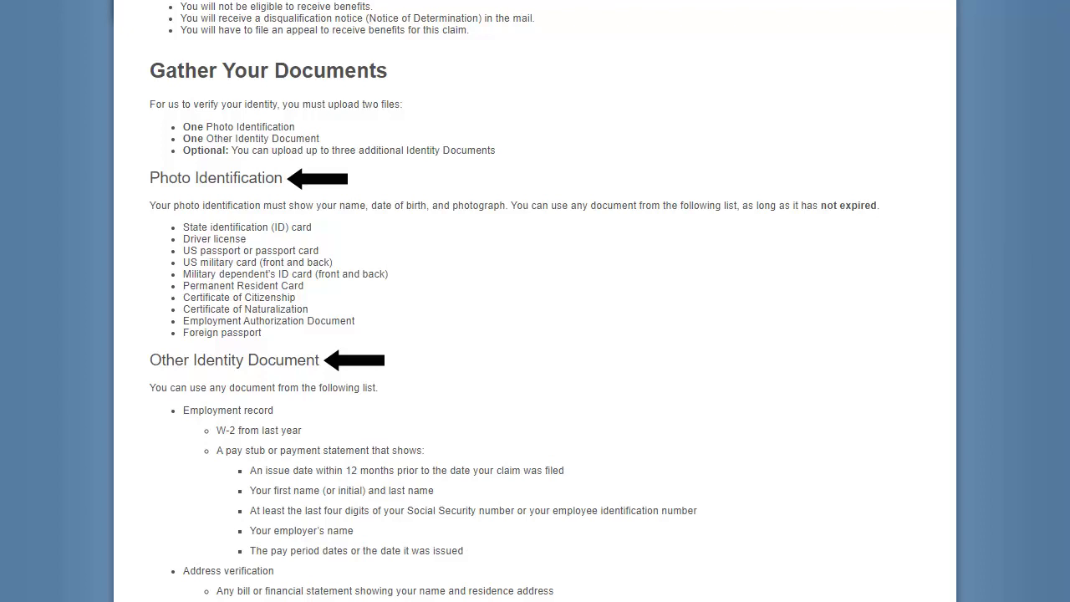
Step: Scroll through the Gather Your Documents instructions to the upload rules and Next button
{"action": "scroll", "coordinate": [535, 335], "scroll_direction": "down", "scroll_amount": 2}
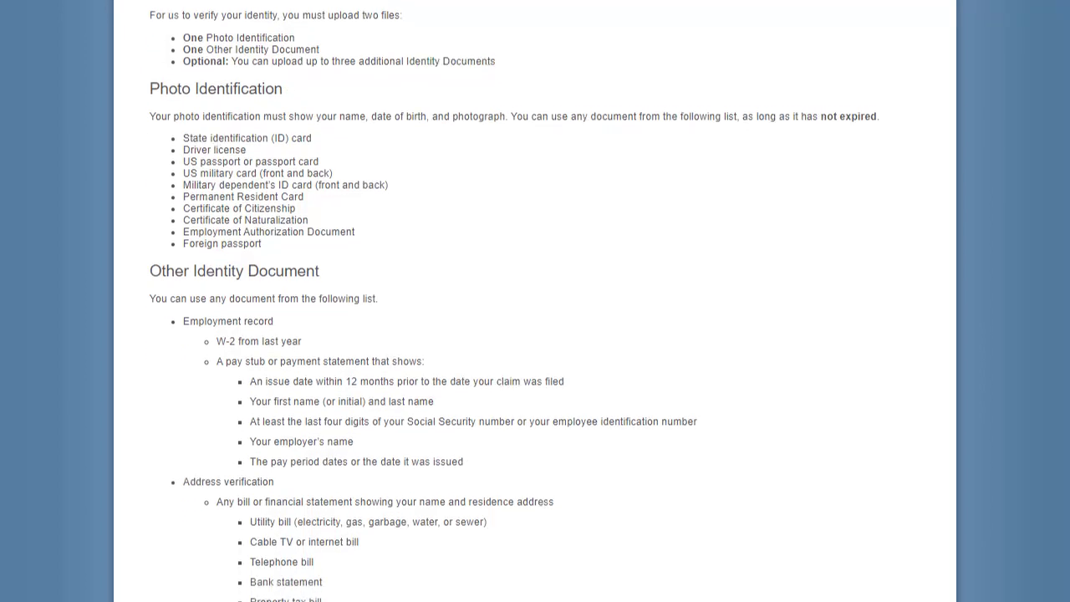
{"action": "scroll", "coordinate": [535, 335], "scroll_direction": "down", "scroll_amount": 1}
{"action": "scroll", "coordinate": [535, 335], "scroll_direction": "down", "scroll_amount": 1}
{"action": "scroll", "coordinate": [535, 335], "scroll_direction": "down", "scroll_amount": 1}
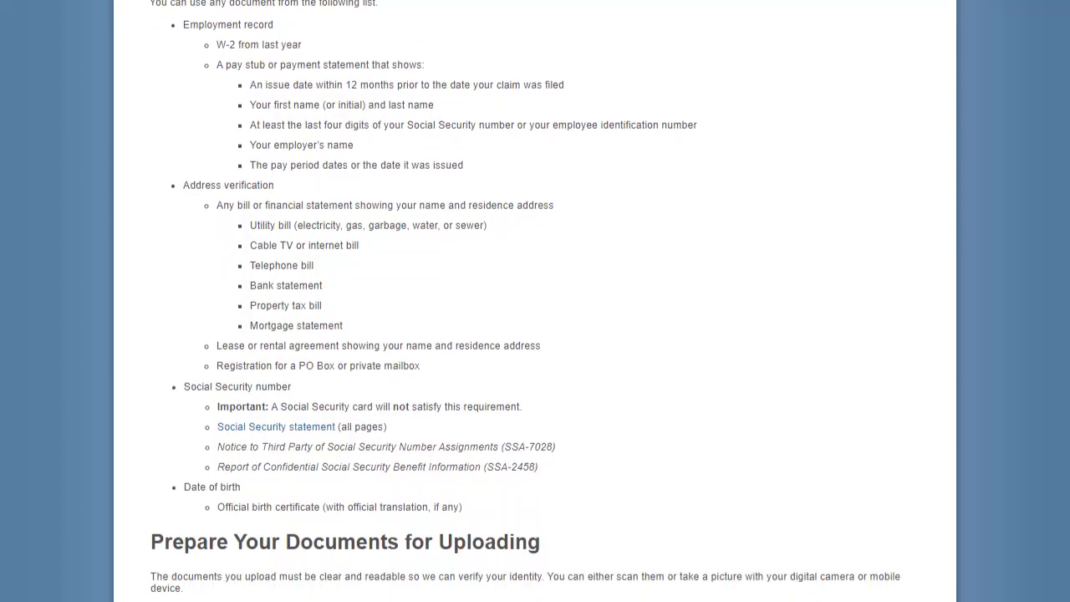
{"action": "scroll", "coordinate": [535, 334], "scroll_direction": "down", "scroll_amount": 1}
{"action": "scroll", "coordinate": [721, 422], "scroll_direction": "down", "scroll_amount": 1}
{"action": "scroll", "coordinate": [721, 422], "scroll_direction": "down", "scroll_amount": 1}
{"action": "scroll", "coordinate": [722, 423], "scroll_direction": "down", "scroll_amount": 1}
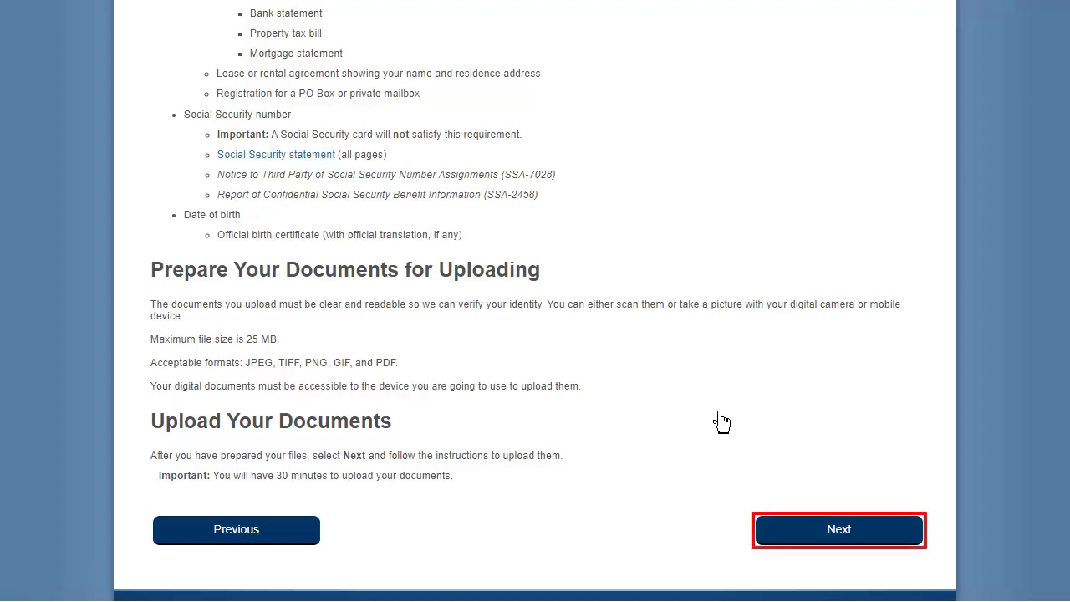
Step: Proceed to the DocuSign identity form and accept the e-Consent Agreement
{"action": "left_click", "coordinate": [840, 535]}
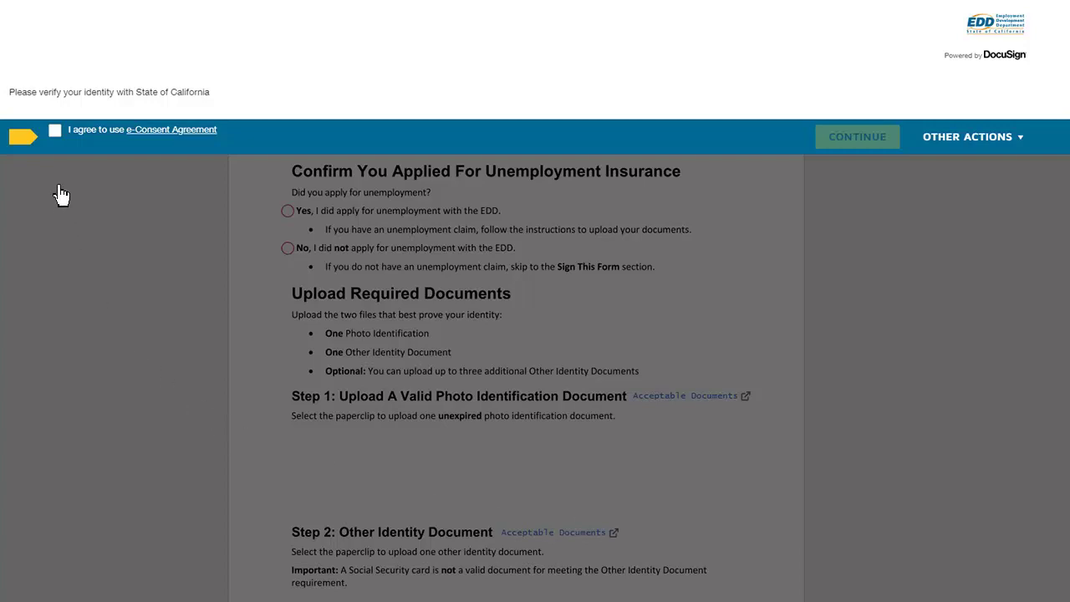
{"action": "left_click", "coordinate": [55, 131]}
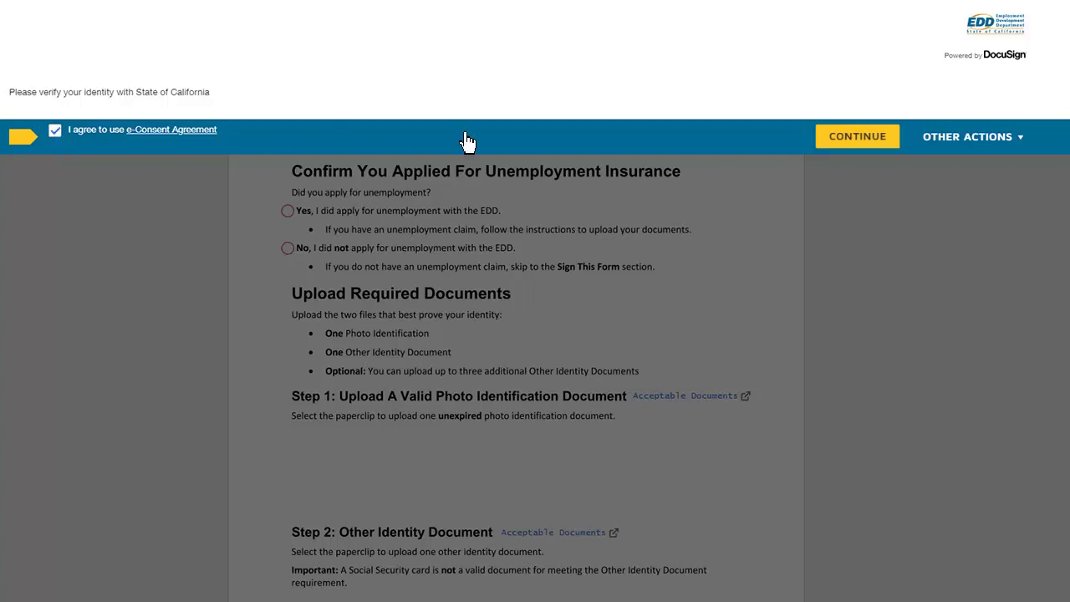
Step: Answer Yes to having applied for unemployment and choose 'US military card (front and back)' as photo ID
{"action": "left_click", "coordinate": [861, 140]}
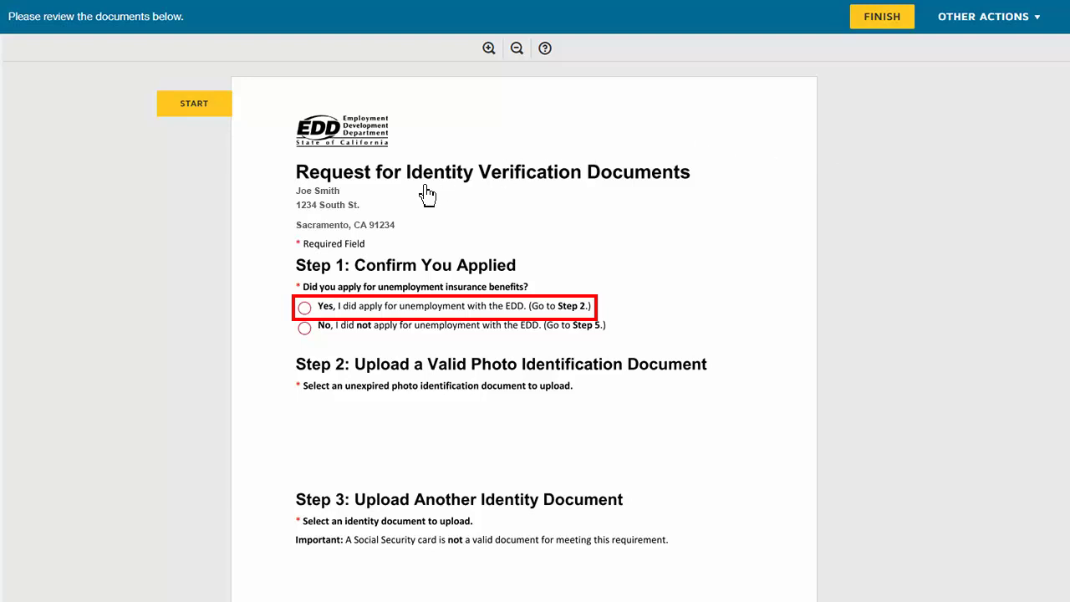
{"action": "left_click", "coordinate": [304, 308]}
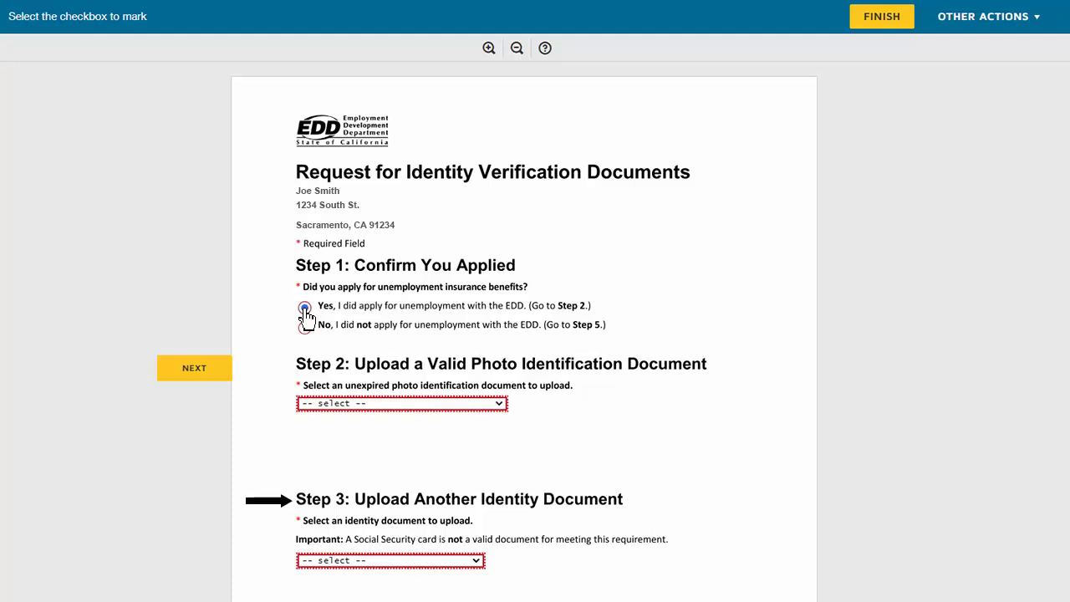
{"action": "left_click", "coordinate": [484, 406]}
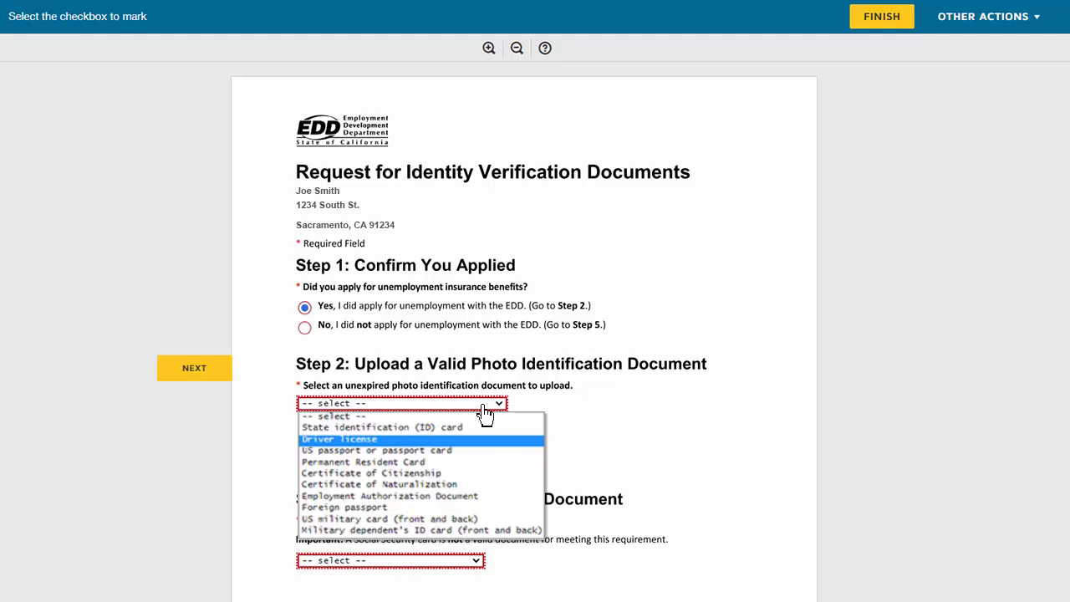
{"action": "left_click", "coordinate": [462, 450]}
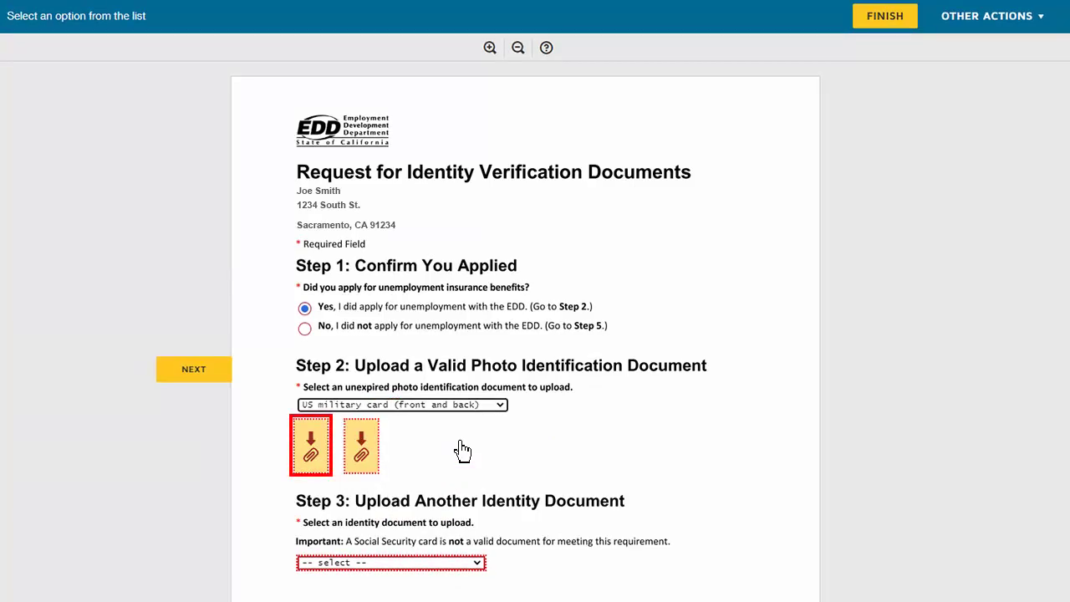
Step: Upload Driver License.png as the Step 2 photo identification file
{"action": "left_click", "coordinate": [311, 451]}
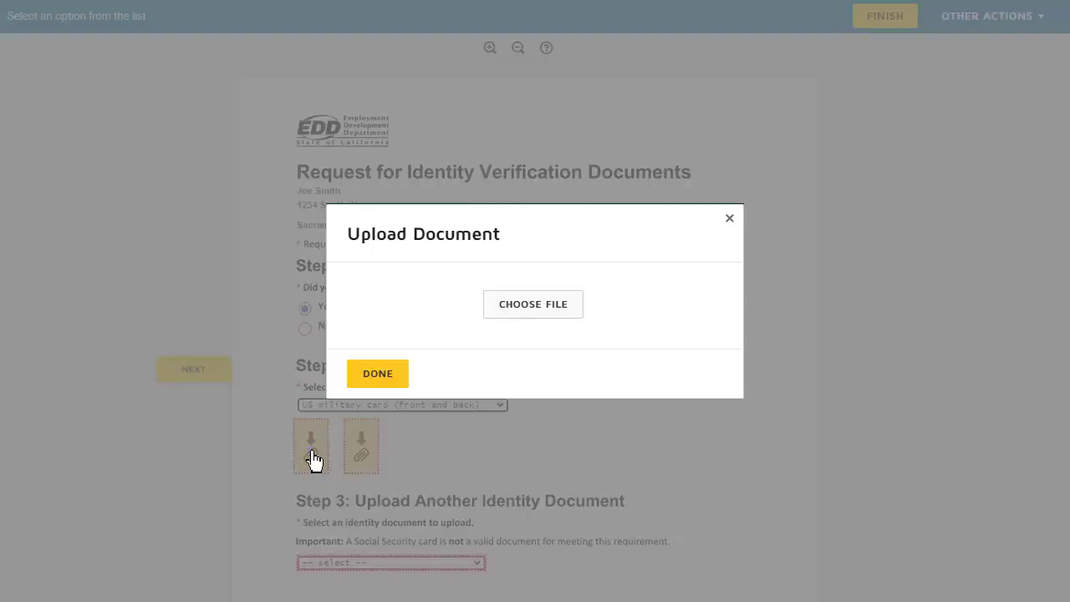
{"action": "left_click", "coordinate": [532, 308]}
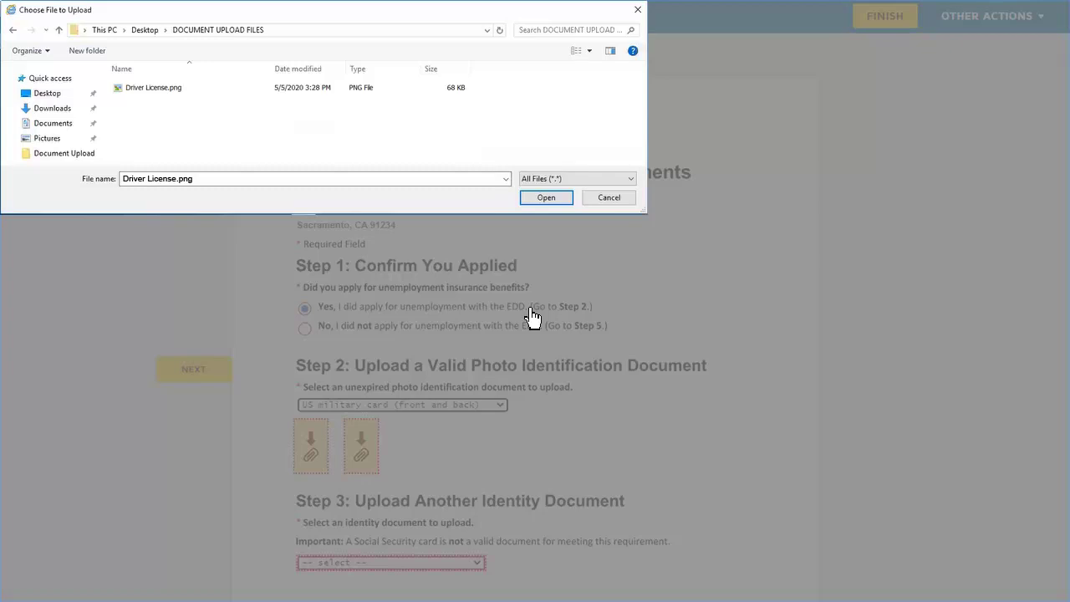
{"action": "left_click", "coordinate": [546, 198]}
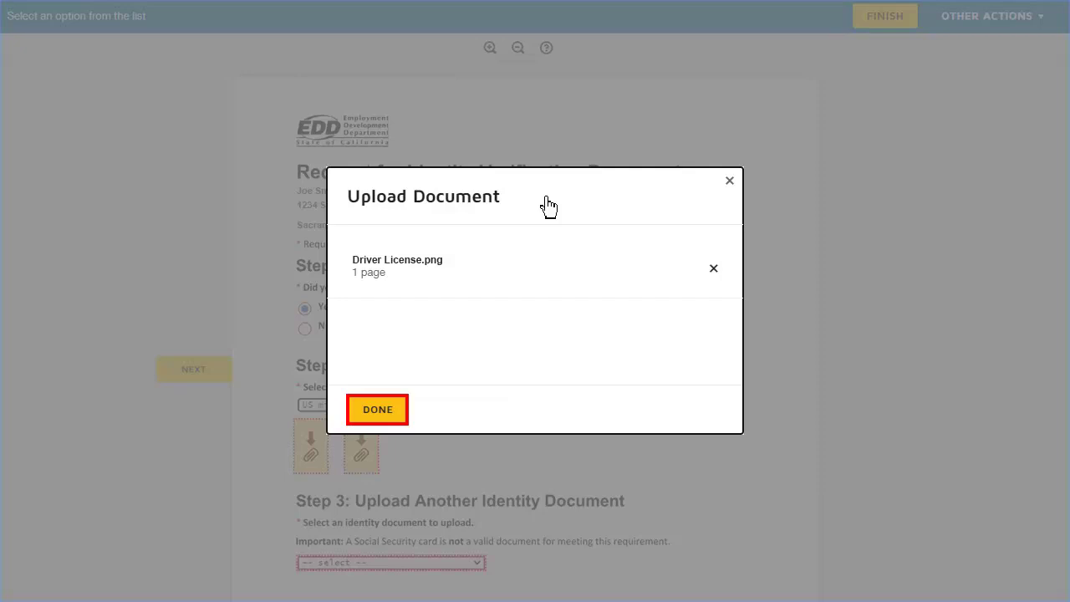
Step: Confirm the photo ID, then attach Social Security Statement.pdf as 'Social Security statement (all pages)'
{"action": "left_click", "coordinate": [376, 411]}
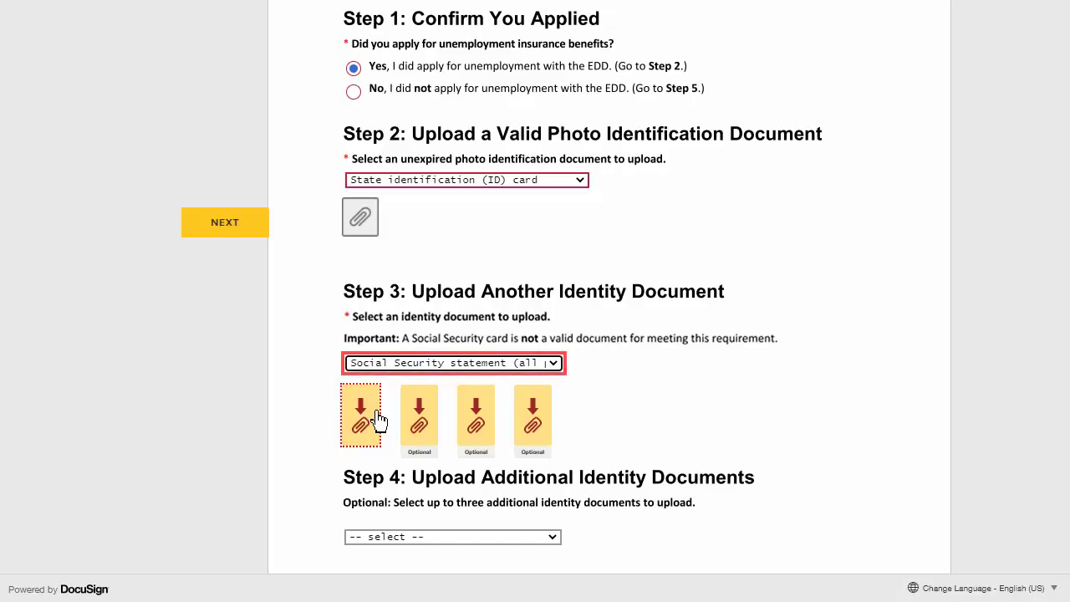
{"action": "left_click", "coordinate": [454, 365]}
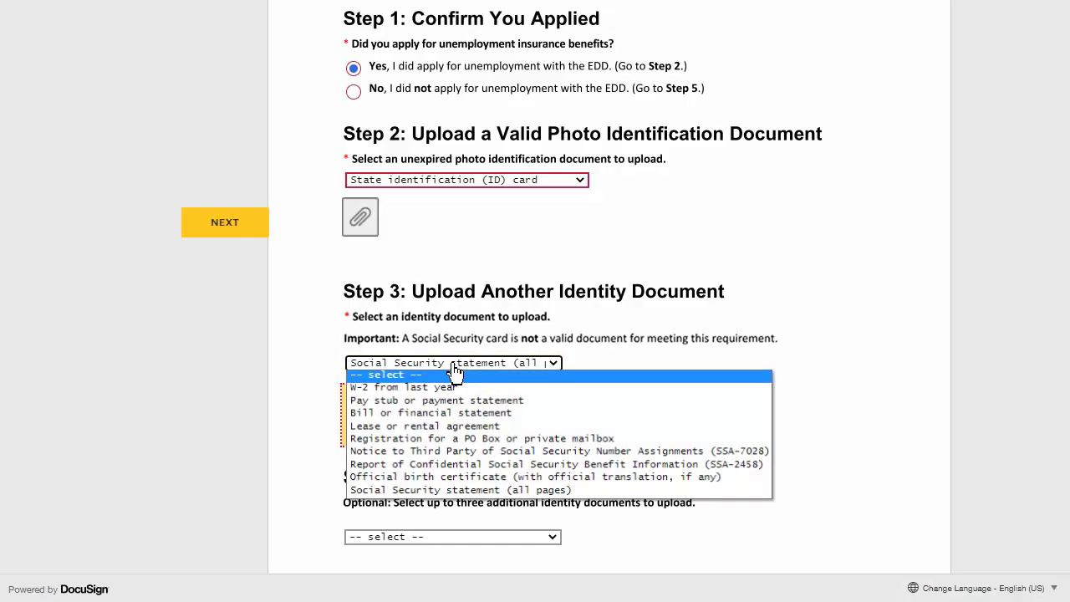
{"action": "left_click", "coordinate": [432, 497]}
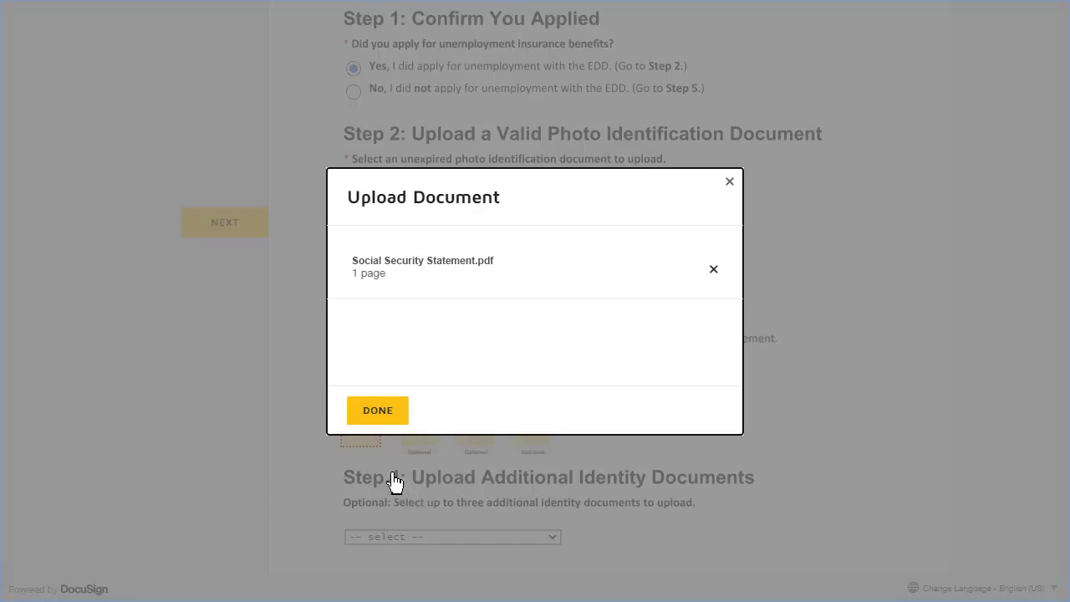
{"action": "left_click", "coordinate": [378, 412]}
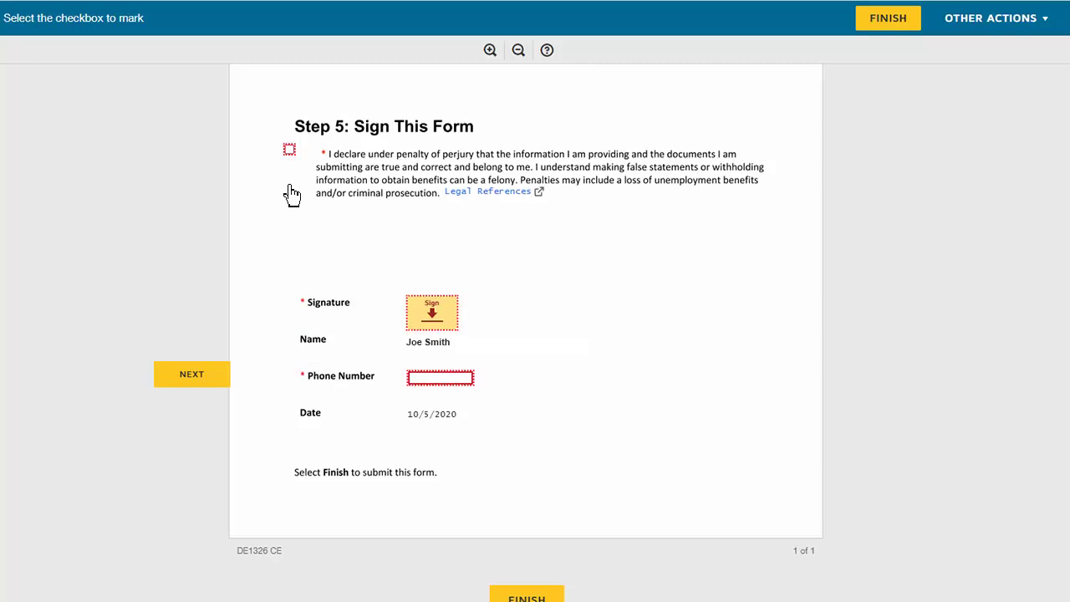
Step: Check the perjury declaration, adopt a signature, and enter the claimant's phone number
{"action": "left_click", "coordinate": [288, 149]}
{"action": "left_click", "coordinate": [433, 317]}
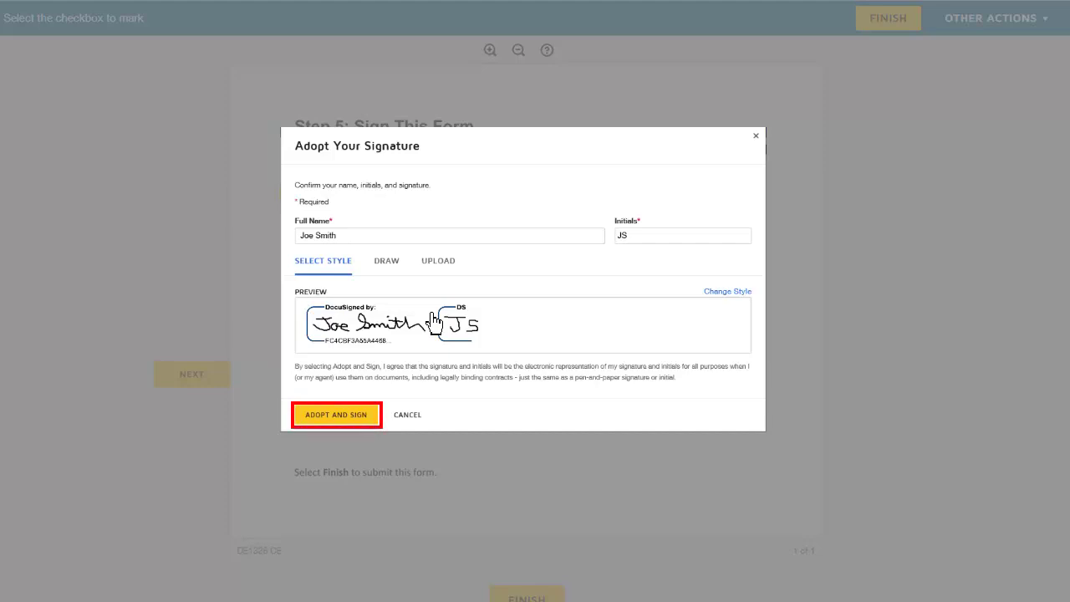
{"action": "left_click", "coordinate": [366, 422]}
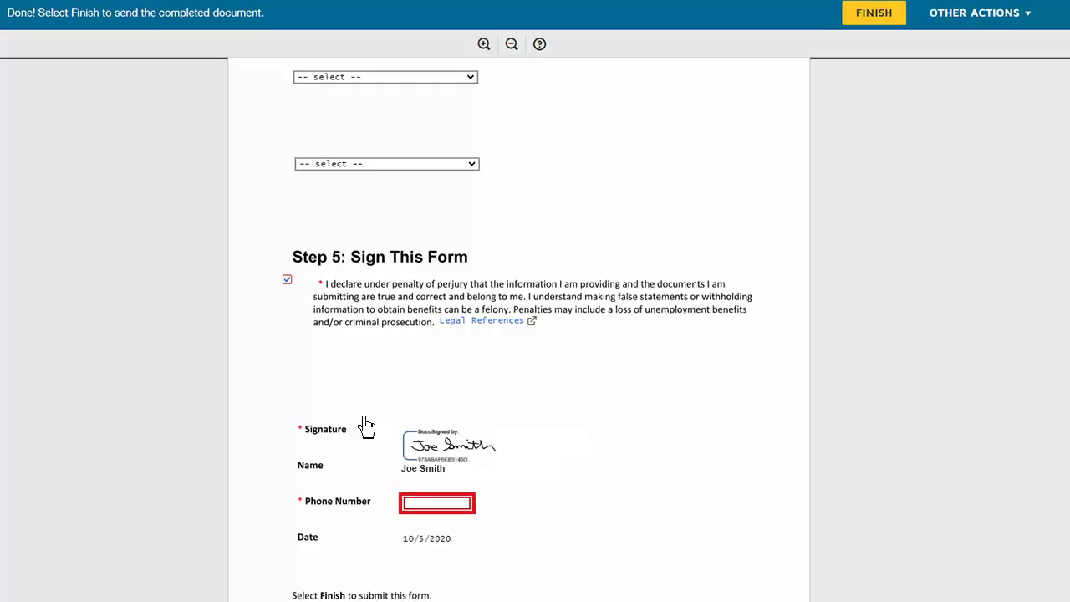
{"action": "type", "text": "555777"}
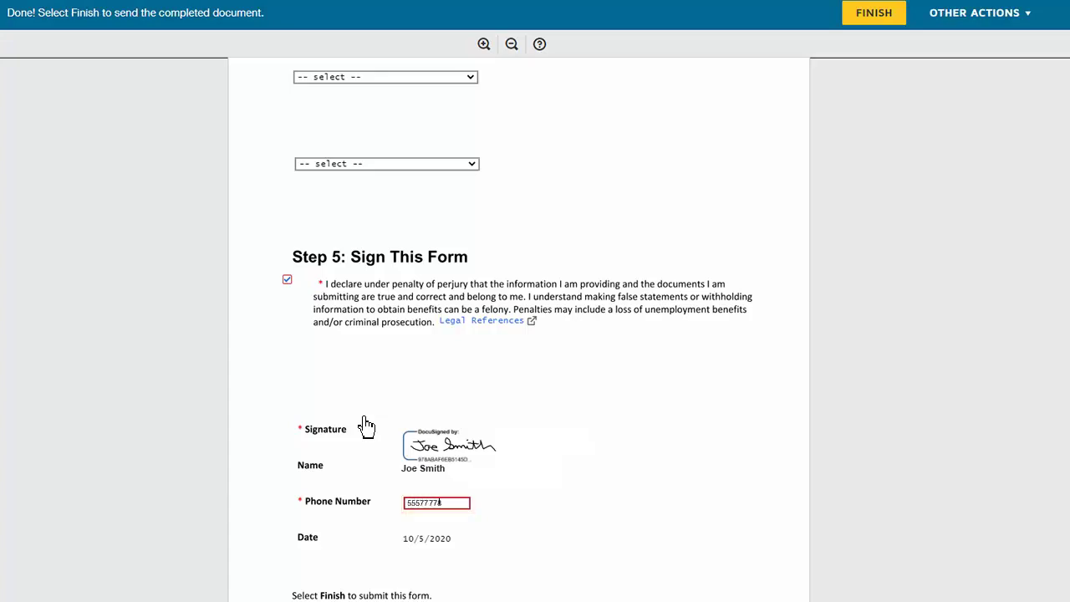
{"action": "type", "text": "7890"}
Step: Finish the DocuSign form to submit the identity documents and get the receipt
{"action": "left_click", "coordinate": [876, 15]}
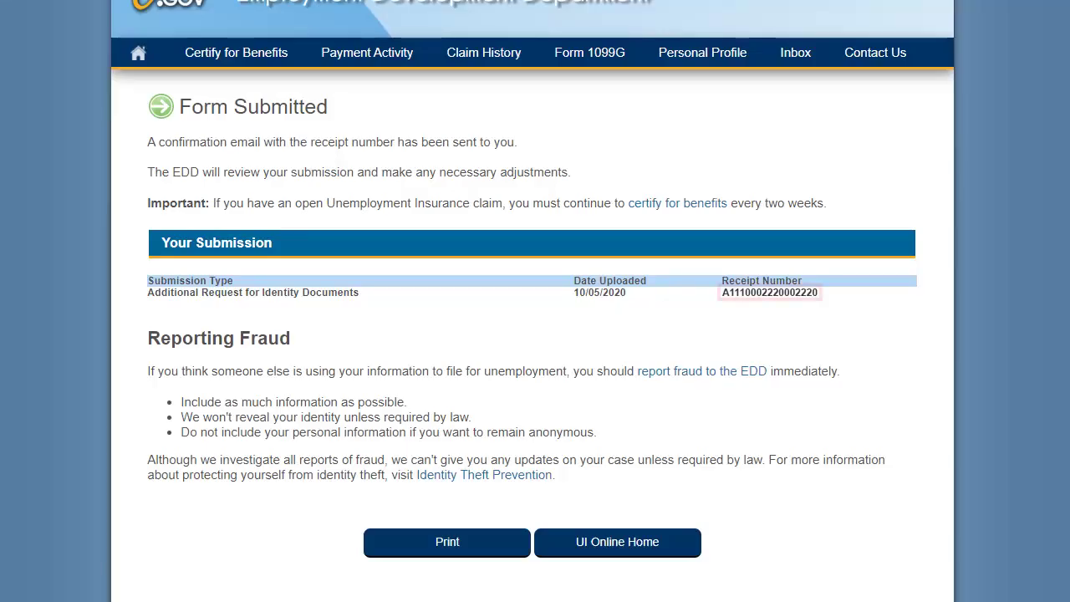